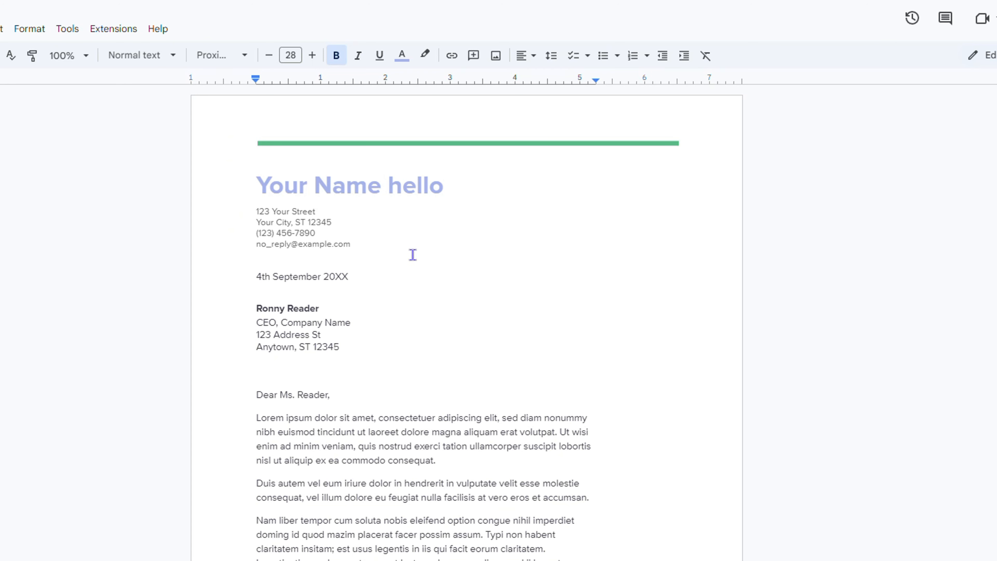
- Select the heading "Your Name hello", then switch to the Google colour picker page, pick the pinkish red #c9596a and highlight its RGB value
drag(466, 183, 261, 181)
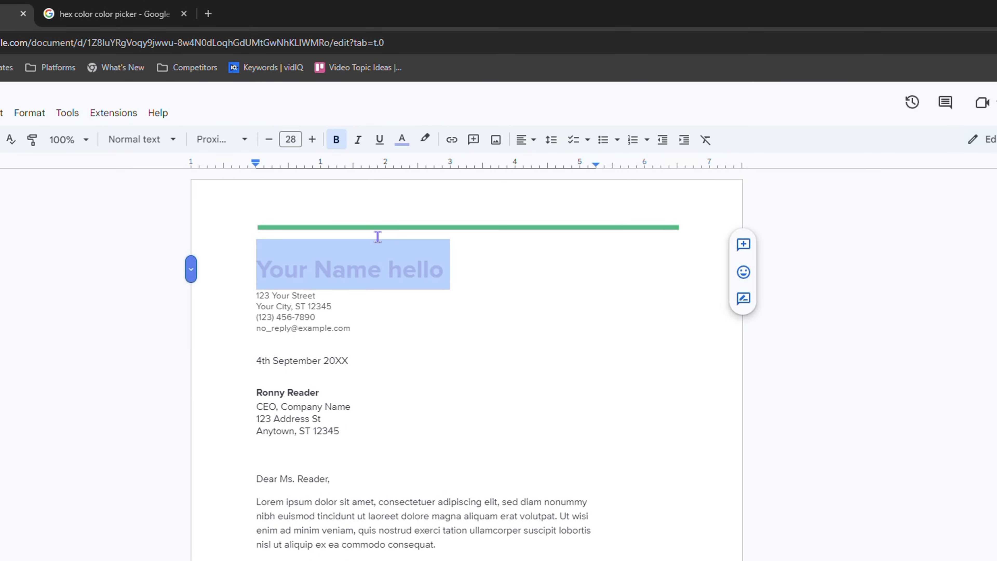
mouse_move(114, 26)
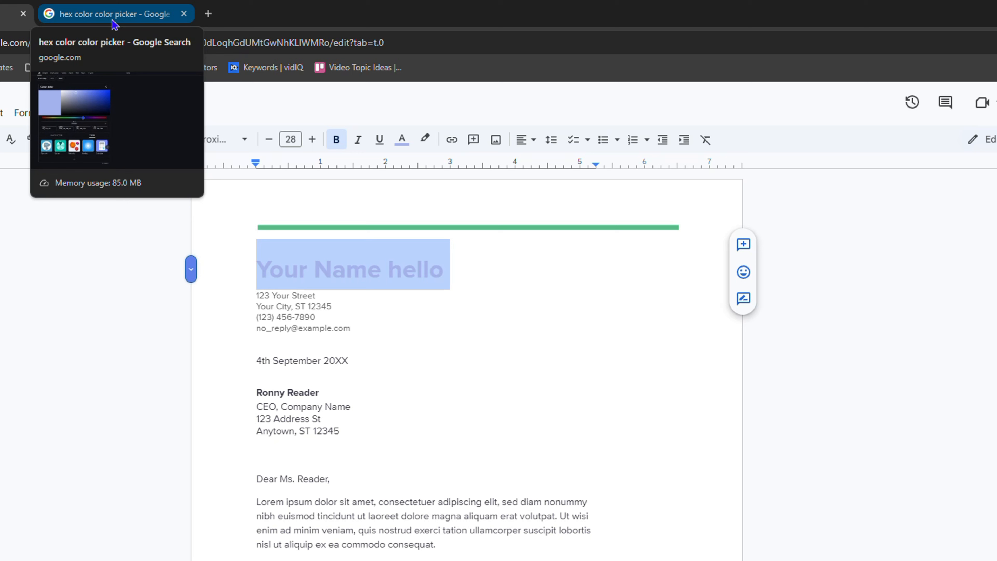
click(114, 25)
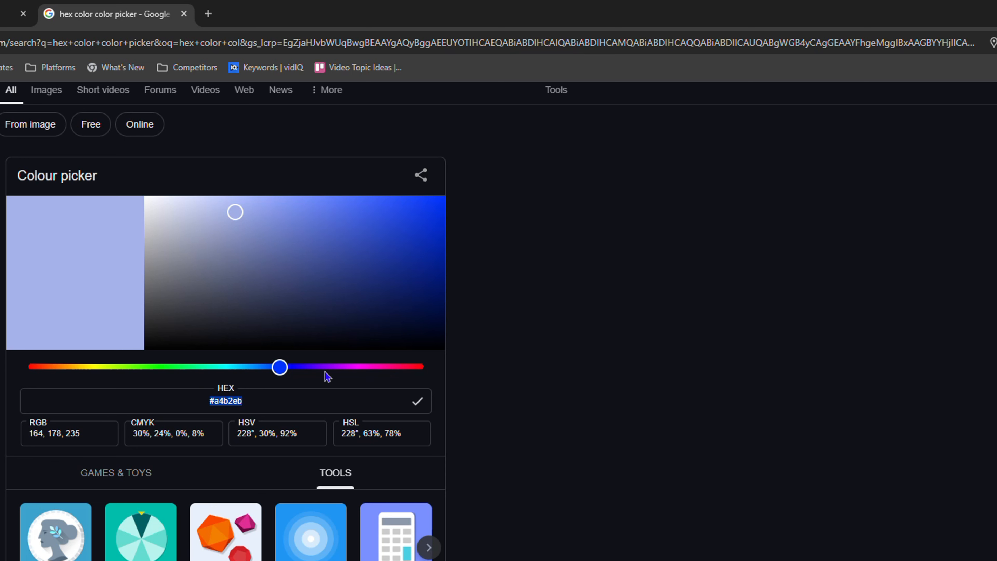
click(412, 367)
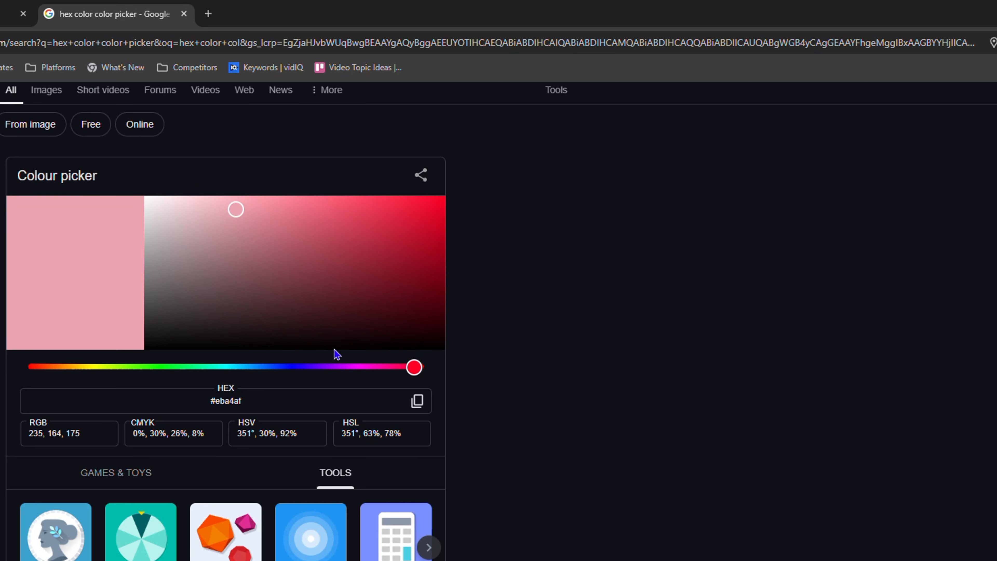
click(289, 260)
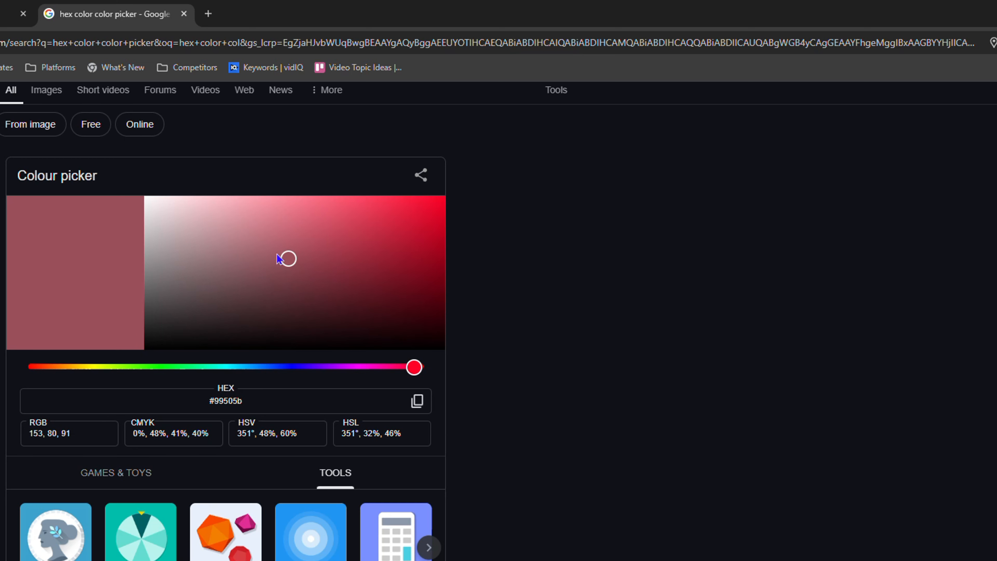
click(313, 230)
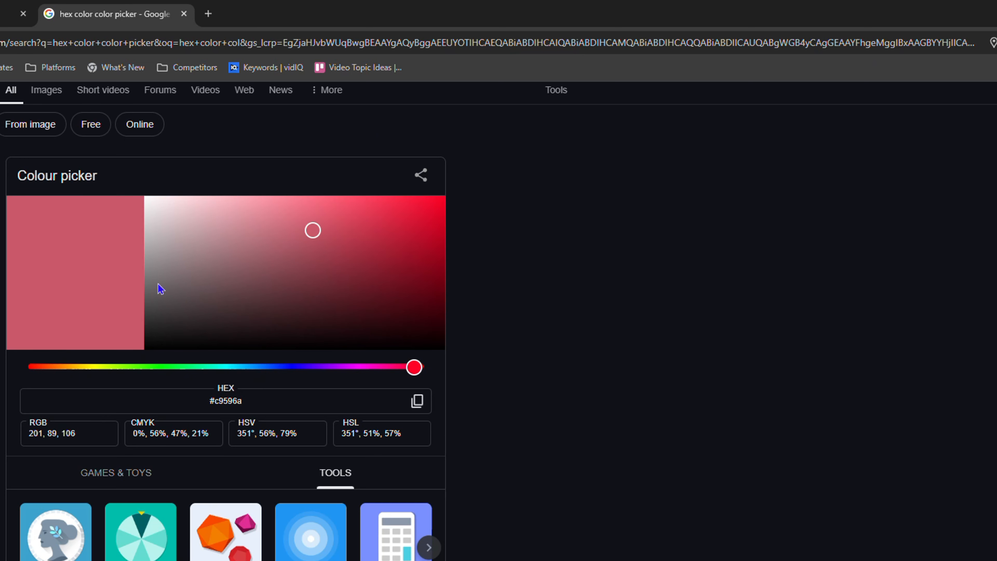
click(93, 435)
drag(93, 435, 8, 454)
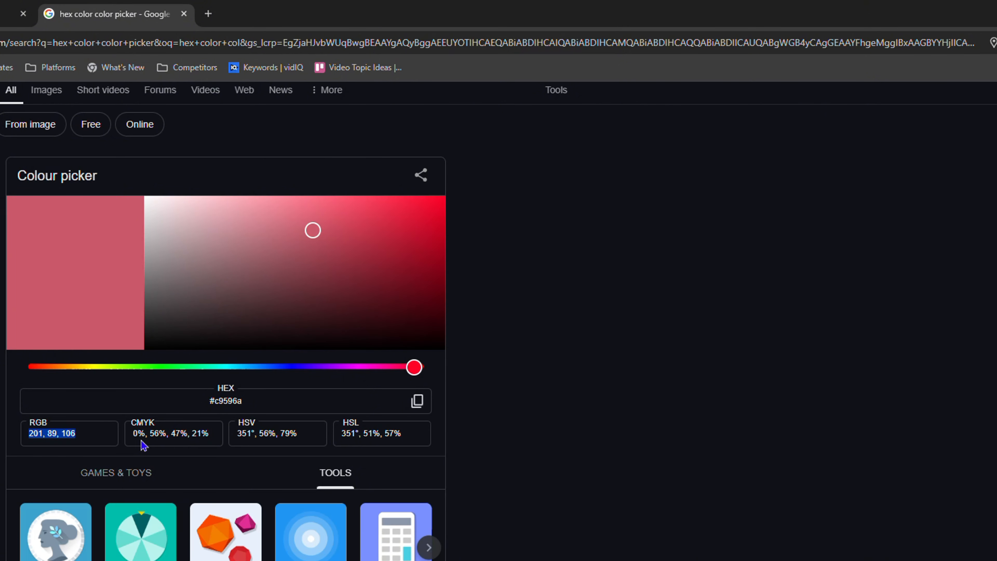
- Return to the letter in Google Docs and give the selected heading a custom text colour of RGB 201, 89, 106
click(7, 13)
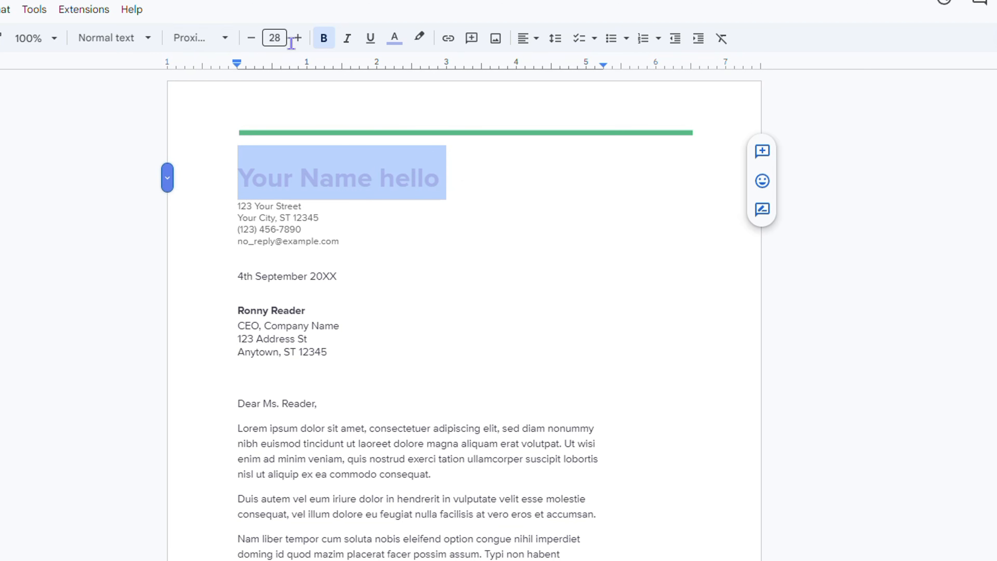
click(397, 44)
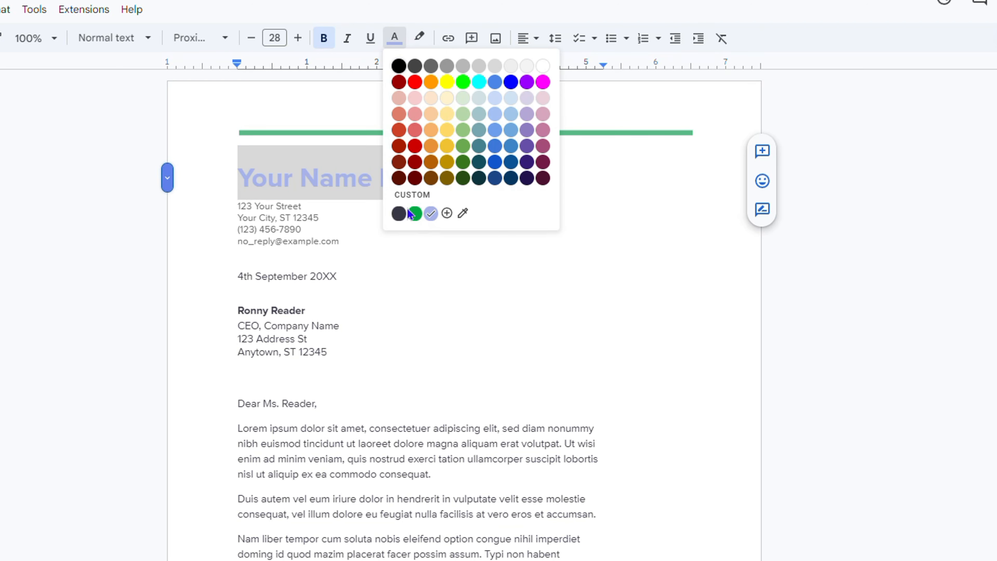
click(447, 214)
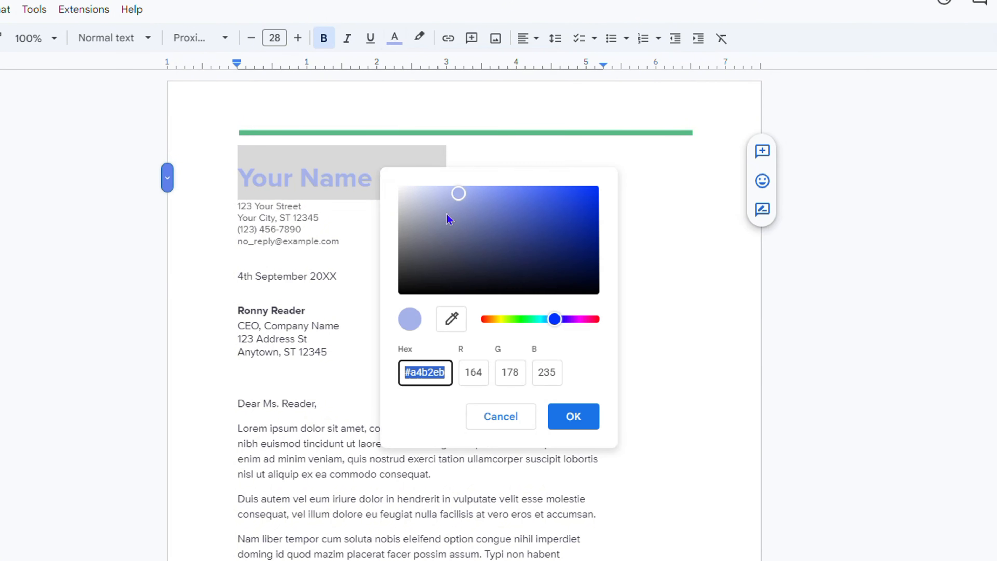
click(476, 372)
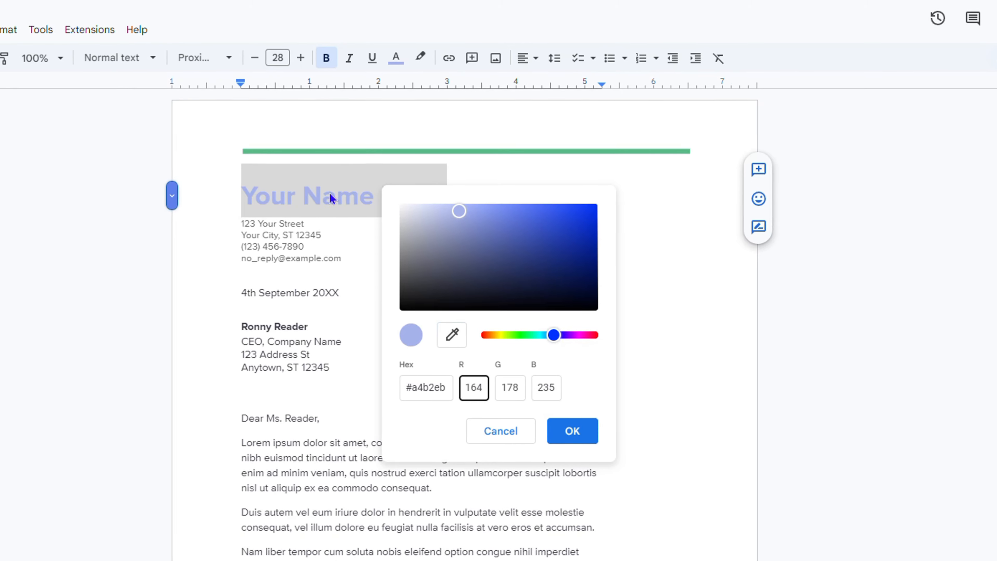
click(113, 18)
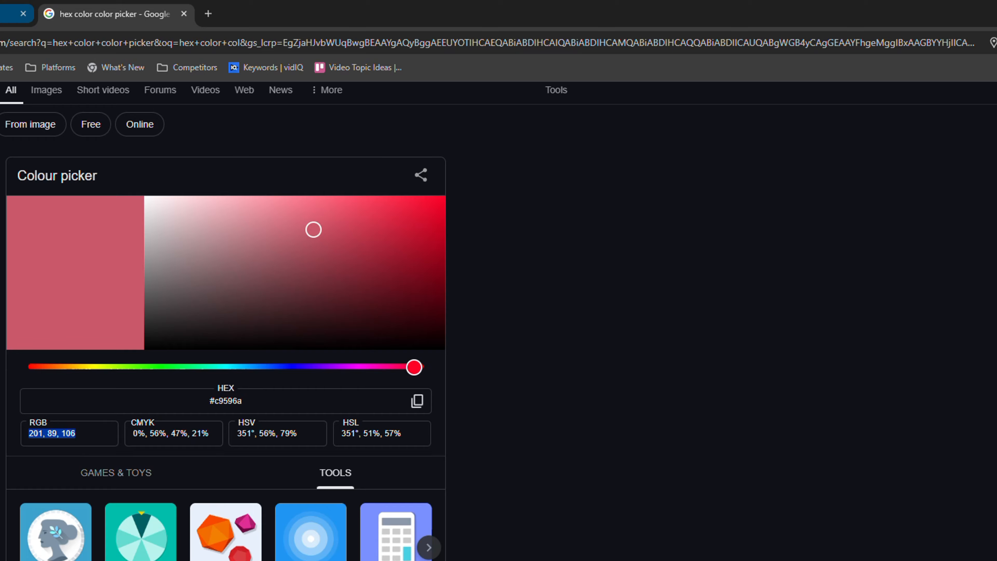
click(5, 15)
key(ctrl+a)
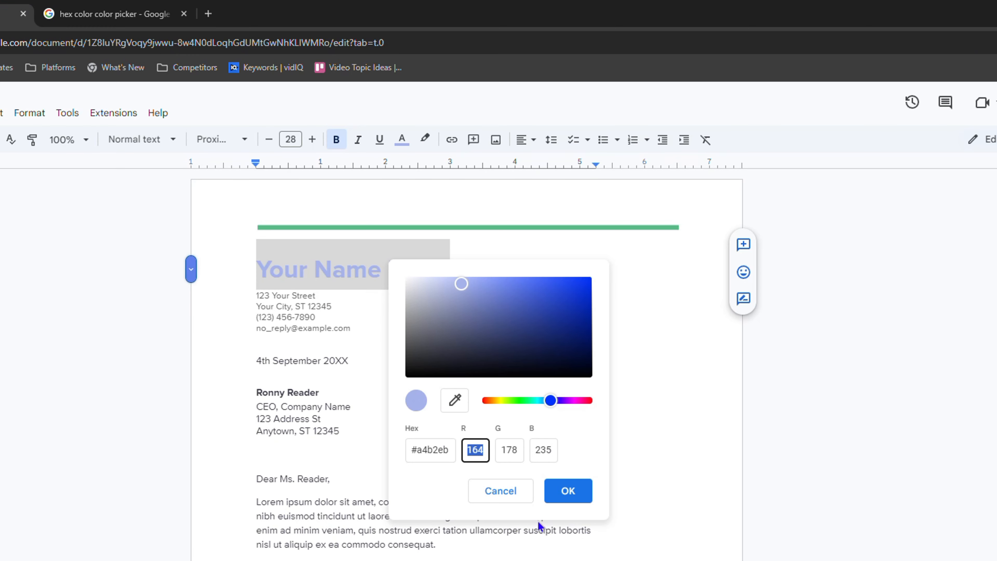
text(201)
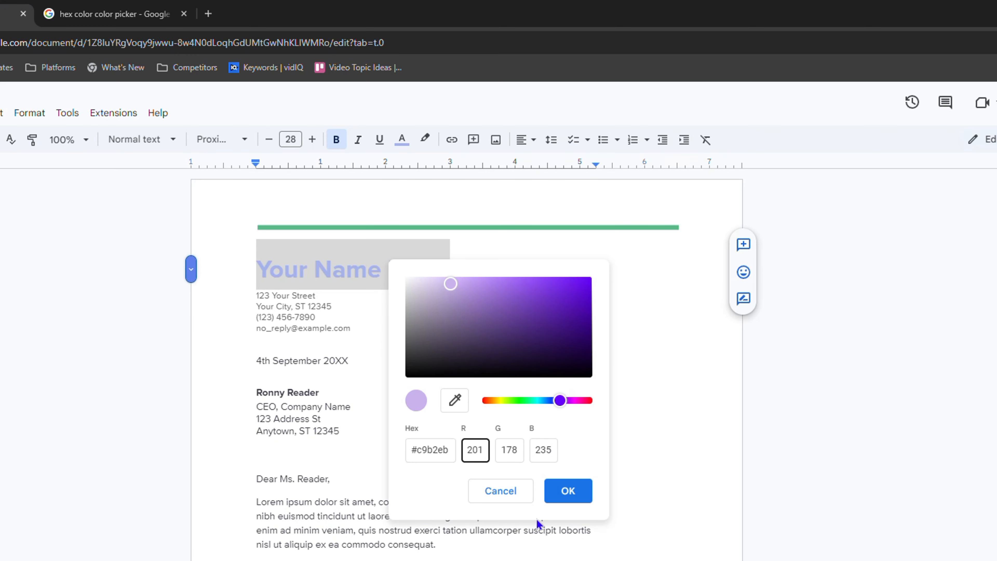
double_click(518, 450)
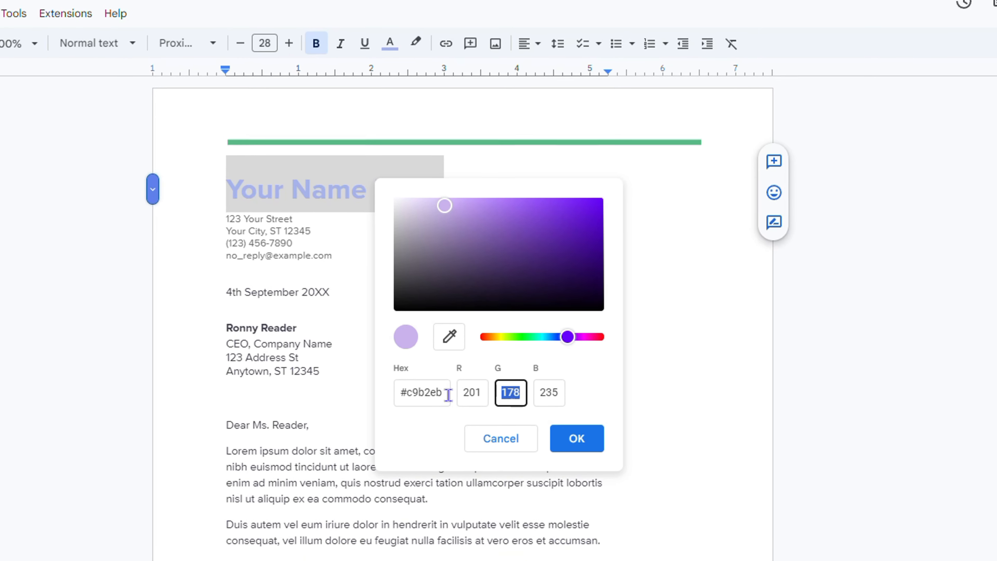
text(89)
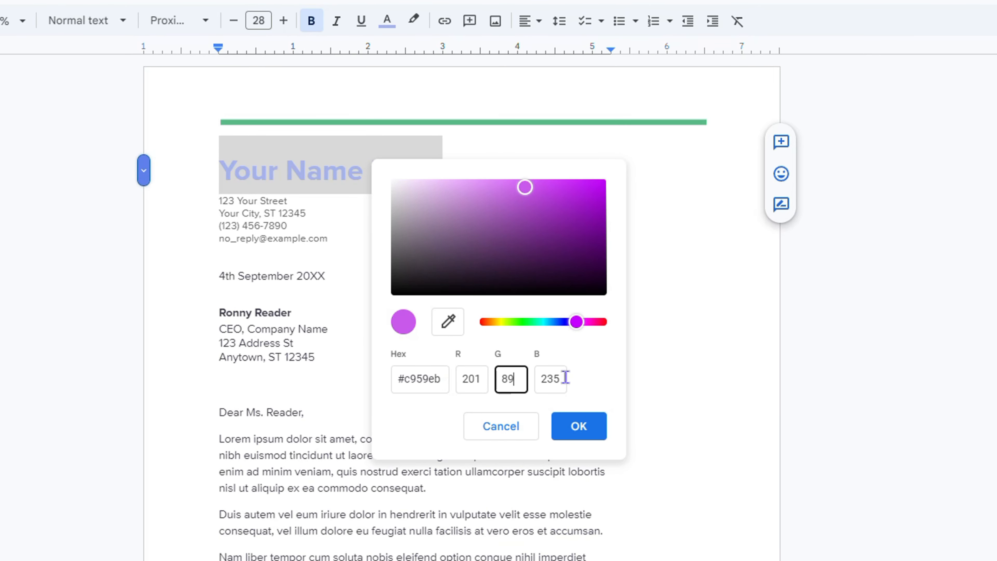
key(Tab)
text(106)
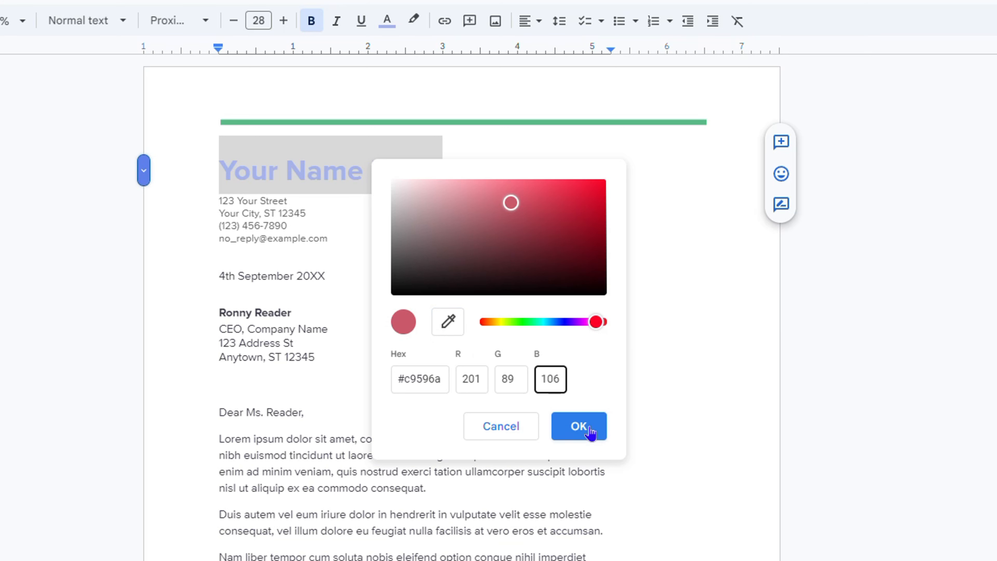
click(586, 437)
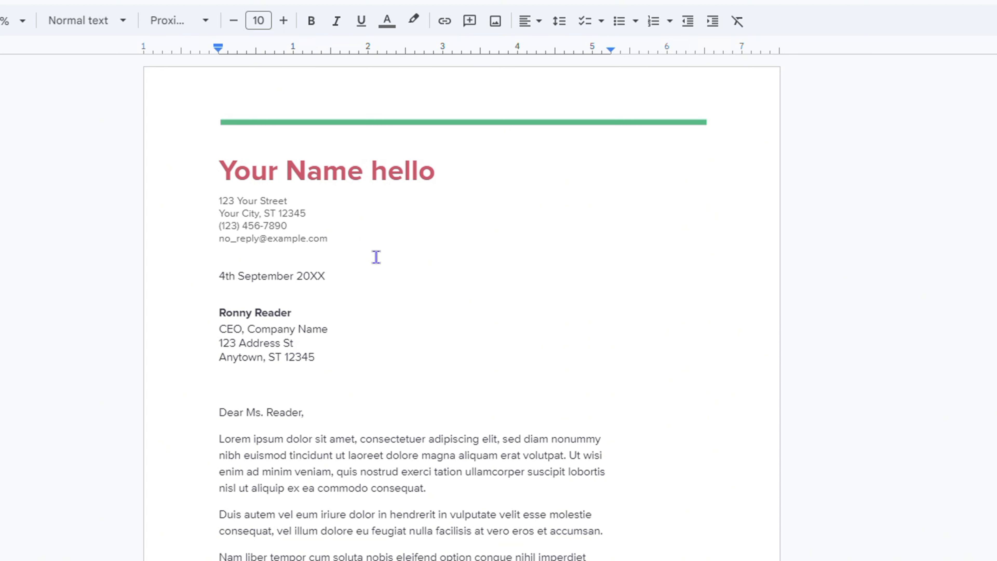
- Examine the custom swatches in the text colour palette, opening the custom colour dialog and cancelling it without a change
click(387, 20)
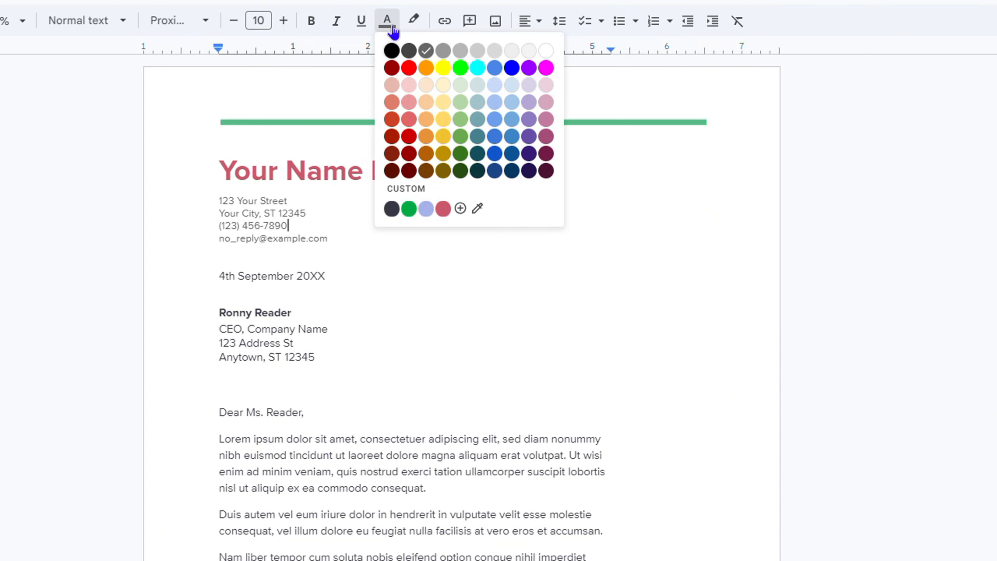
click(460, 208)
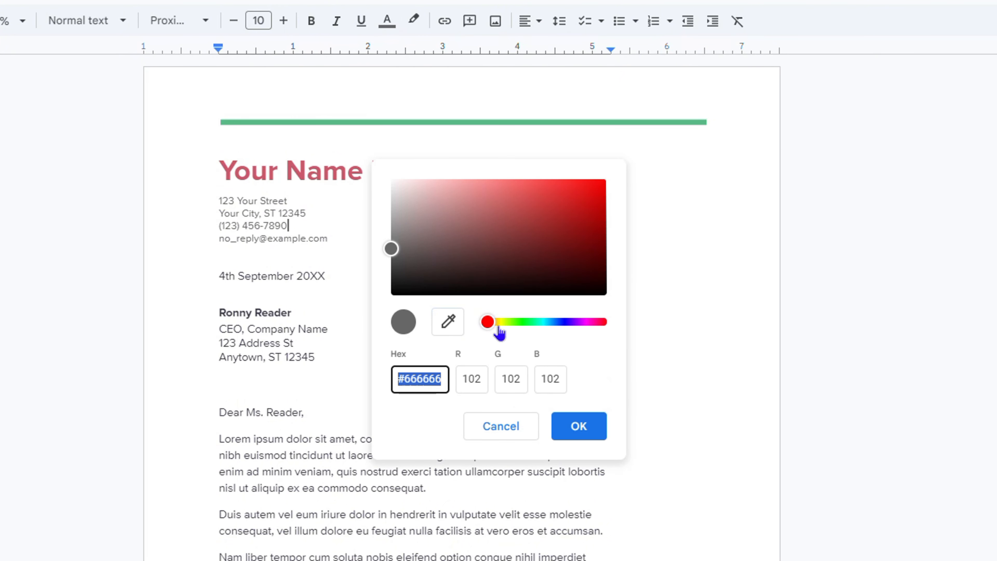
click(500, 429)
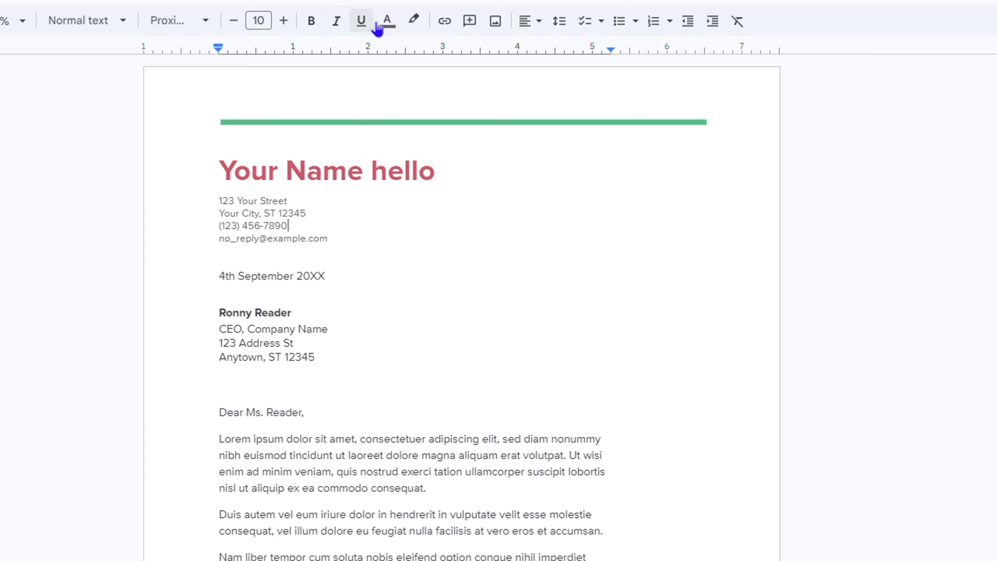
click(388, 26)
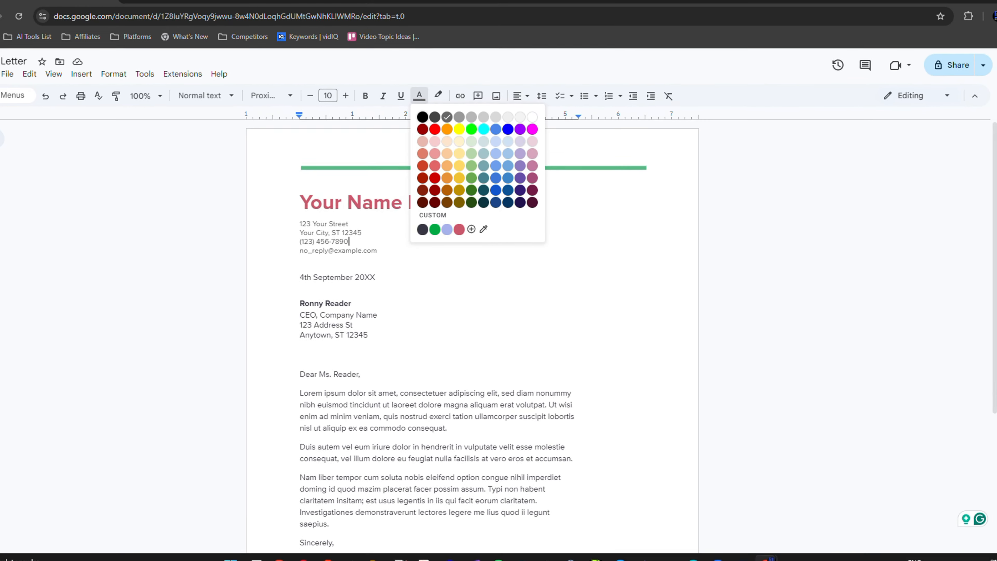
- Reopen the Letter document headed "Your Name hello" from the Docs home page and examine its saved custom text colours
click(10, 32)
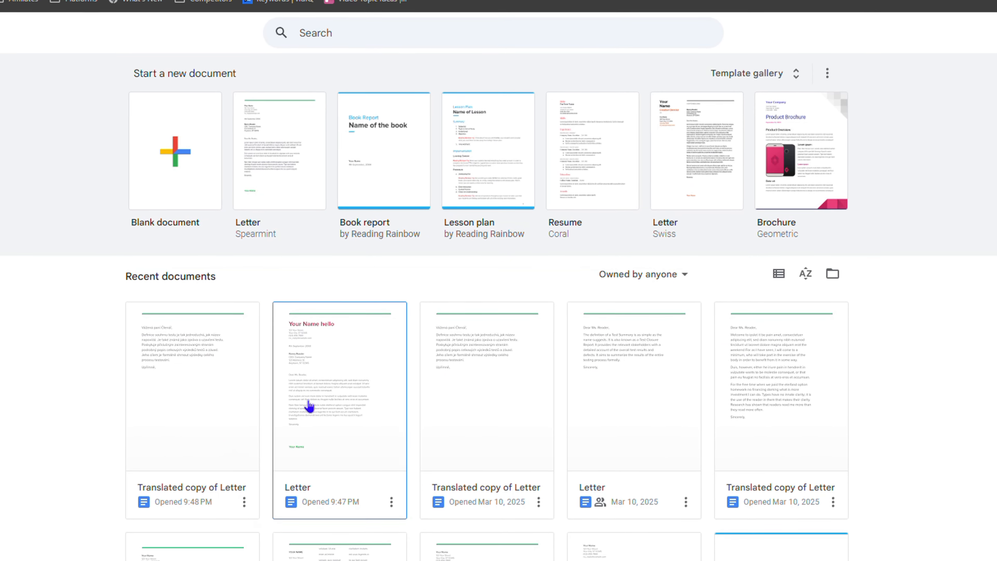
right_click(338, 390)
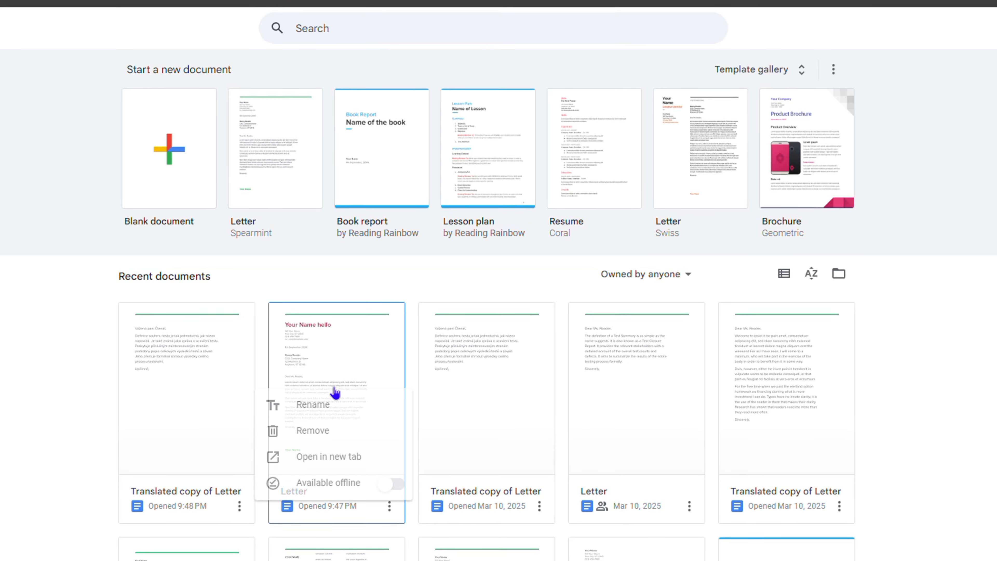
click(44, 383)
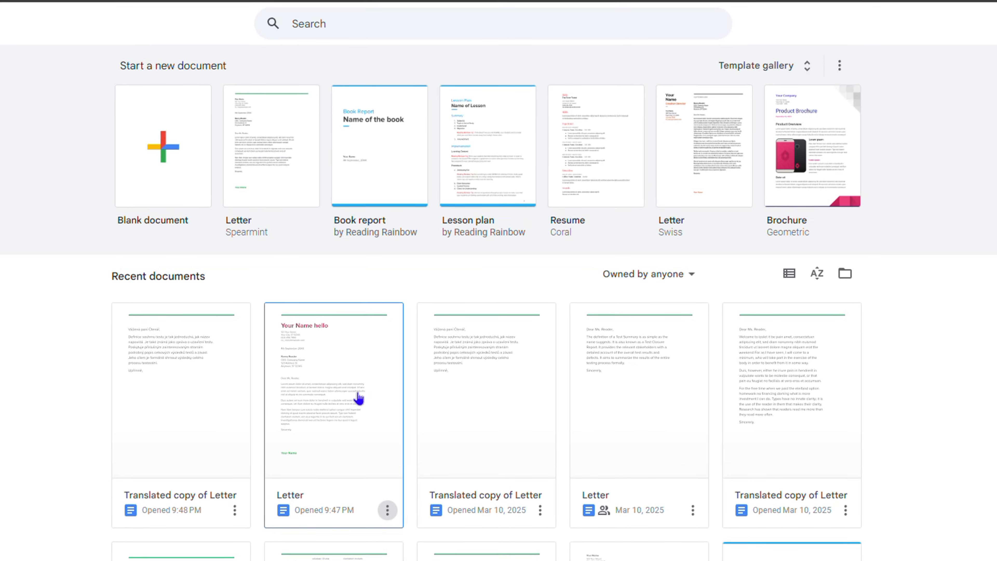
click(330, 388)
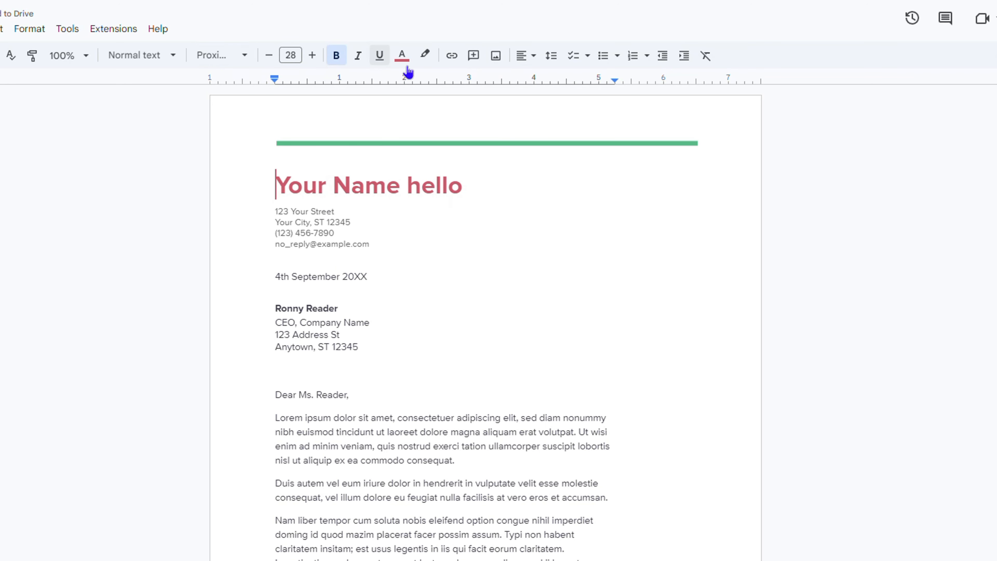
click(403, 59)
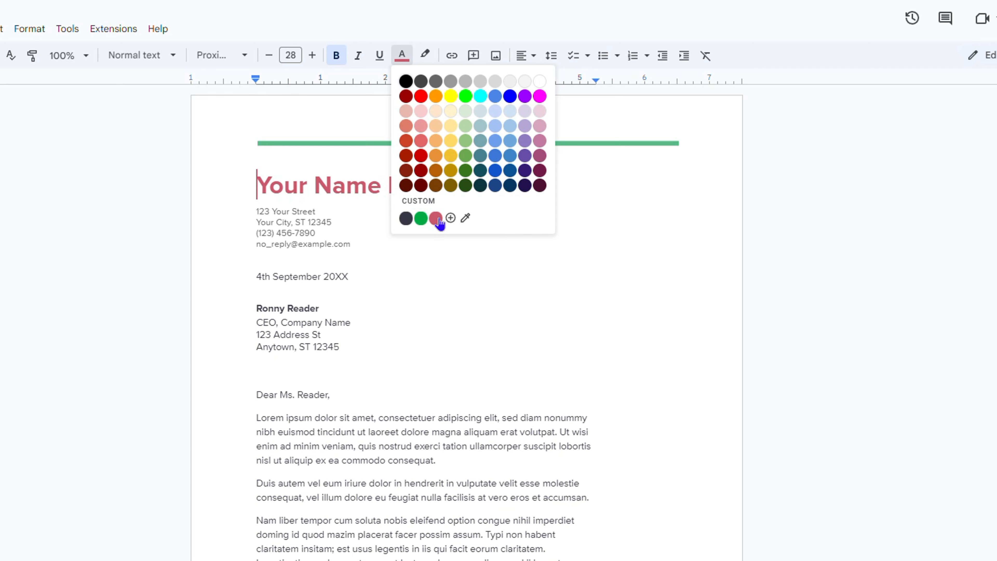
click(451, 218)
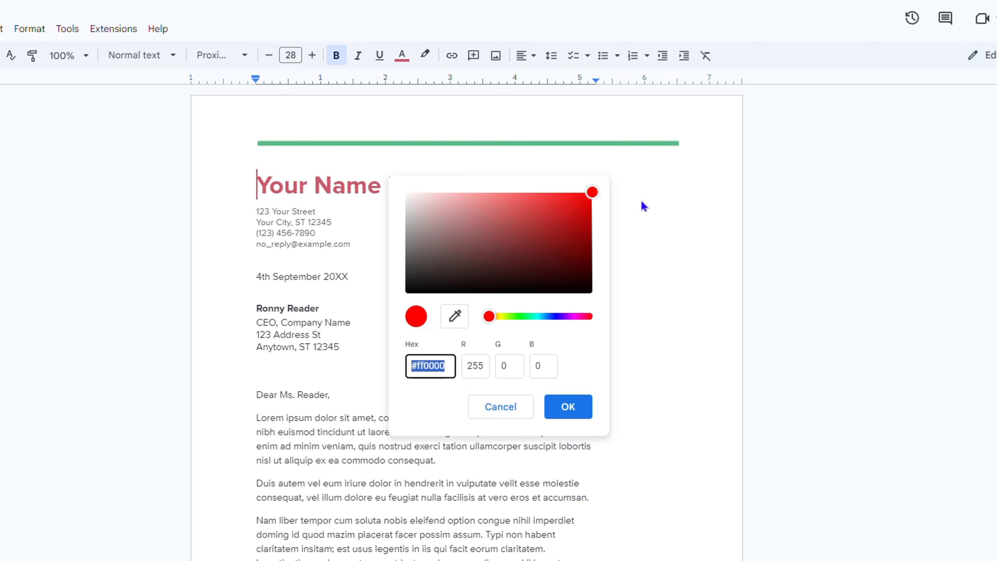
click(513, 408)
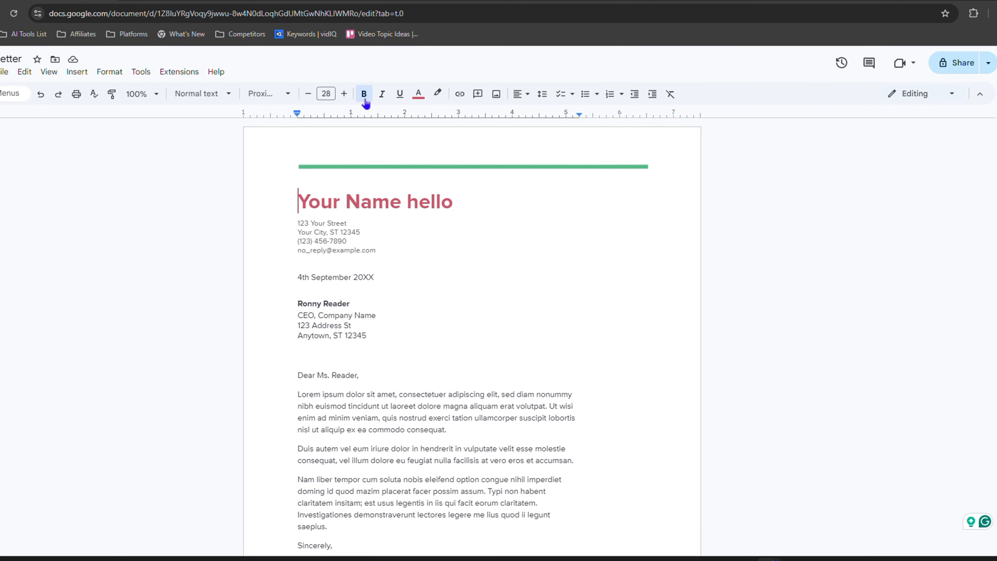
- Go back to the Docs home page, open the most recent "Translated copy of Letter" and examine its custom text colours
click(12, 33)
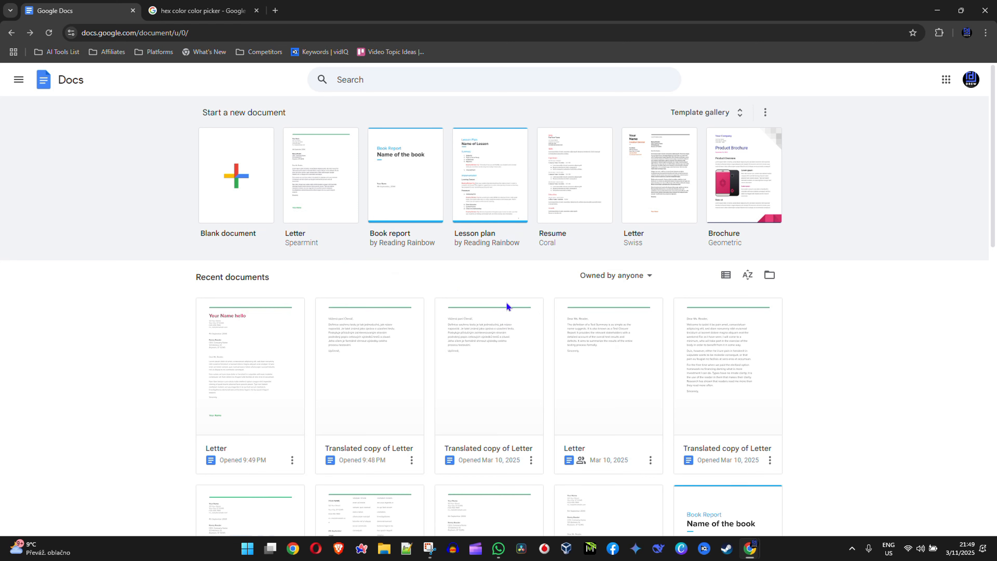
click(399, 380)
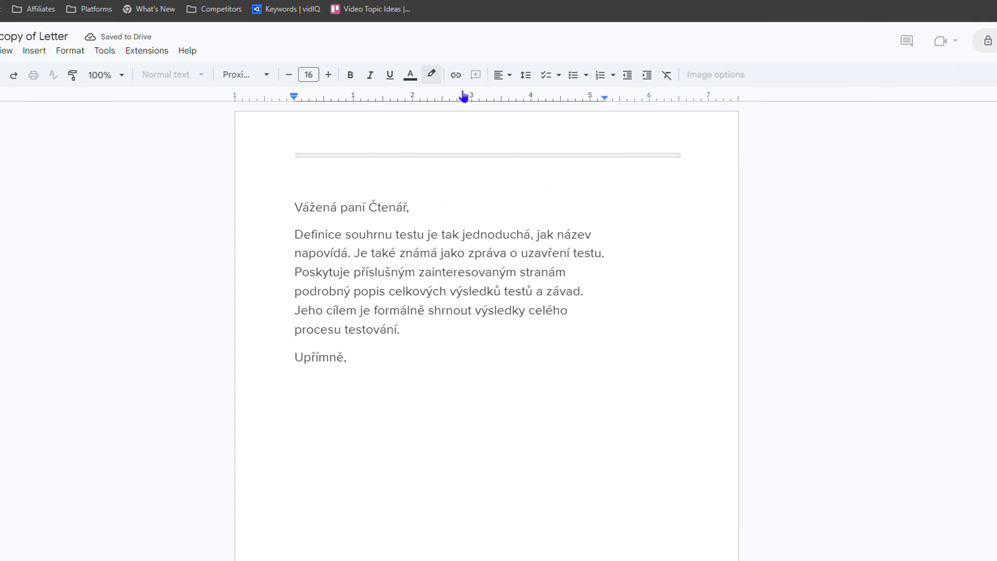
click(410, 75)
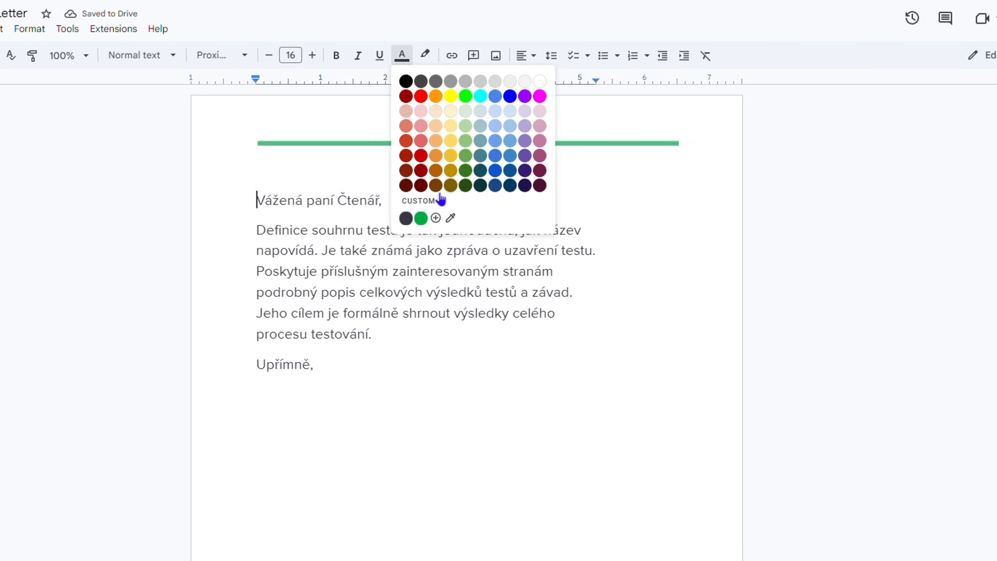